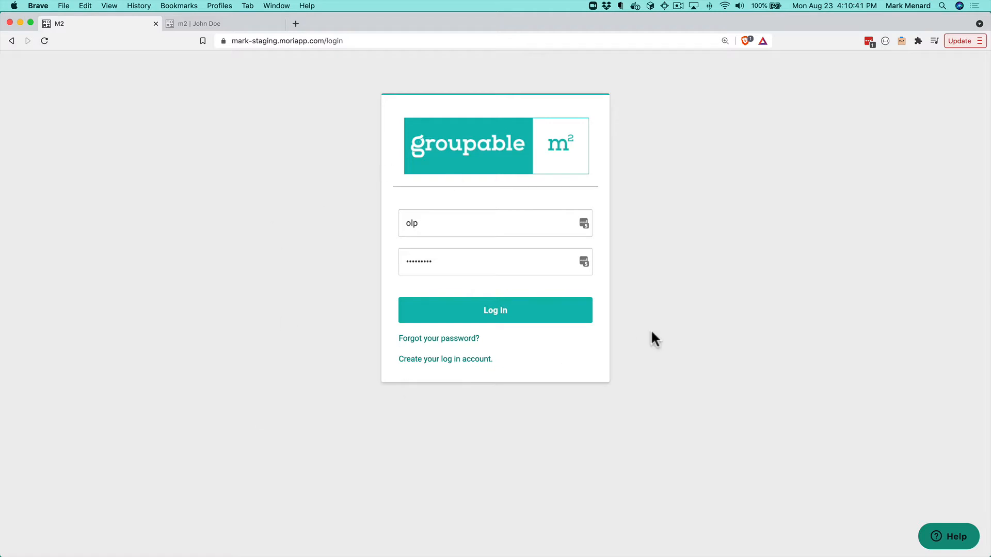
Log in with the filled-in credentials to reach the Sylva #0216 lodge overview.
click(503, 311)
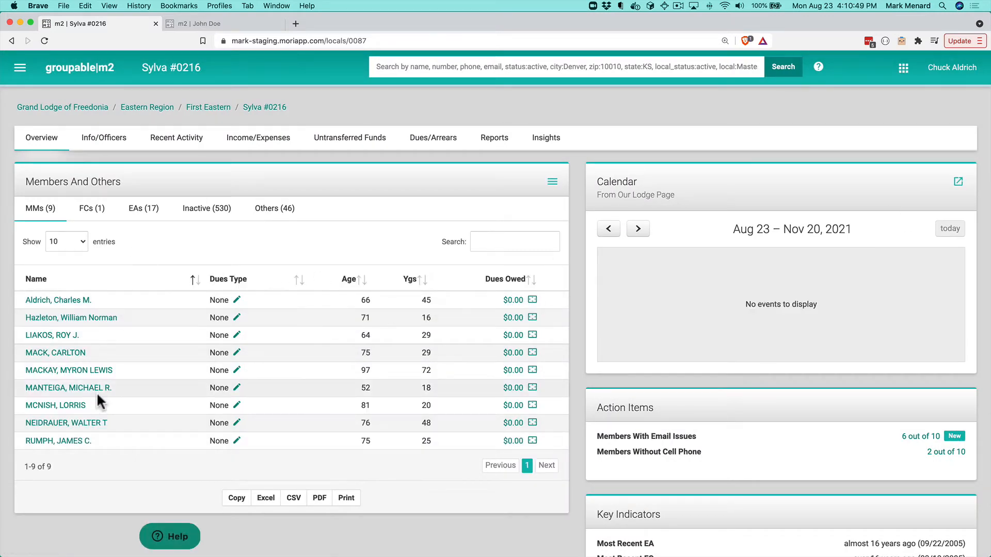
click(58, 317)
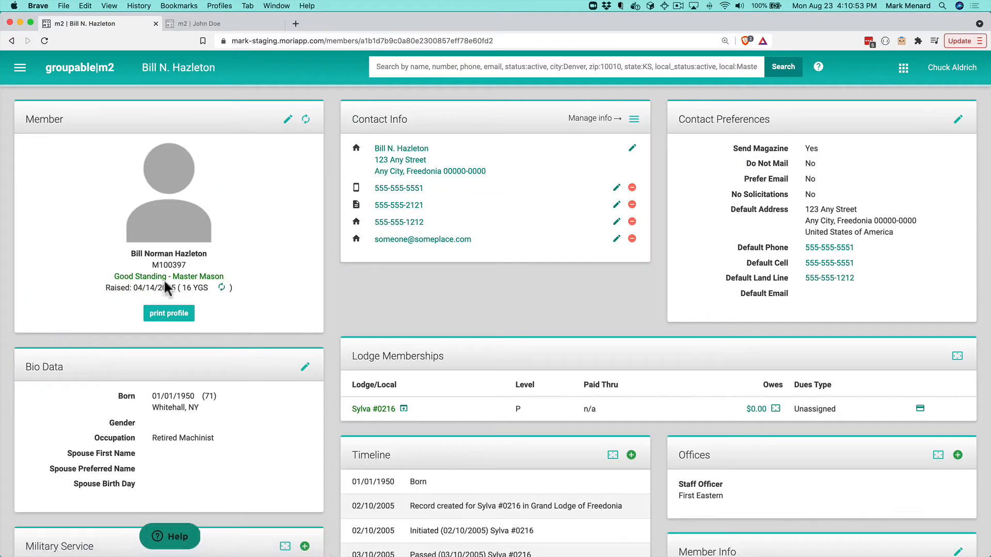
click(168, 165)
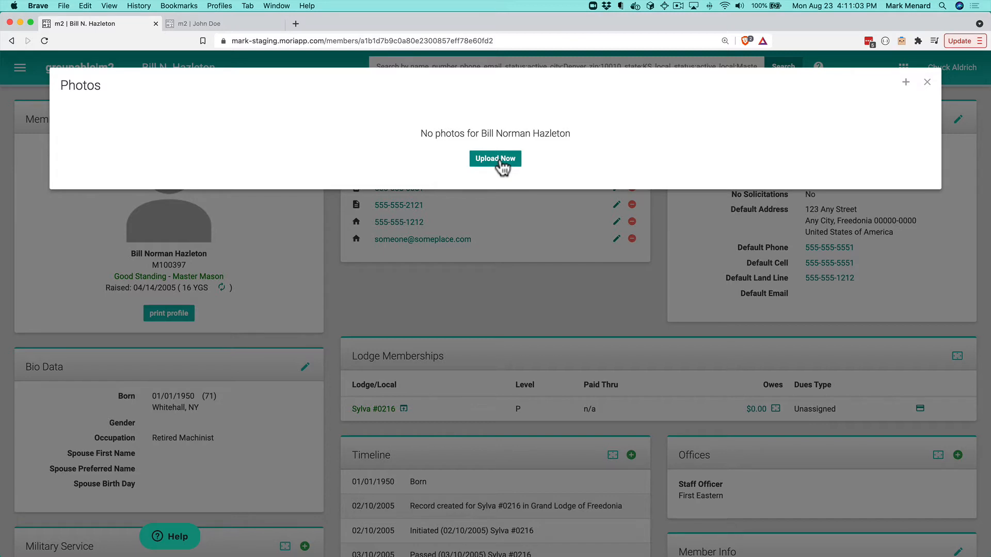
Upload AvatarSquare.jpg from the computer as the member's profile photo.
click(496, 159)
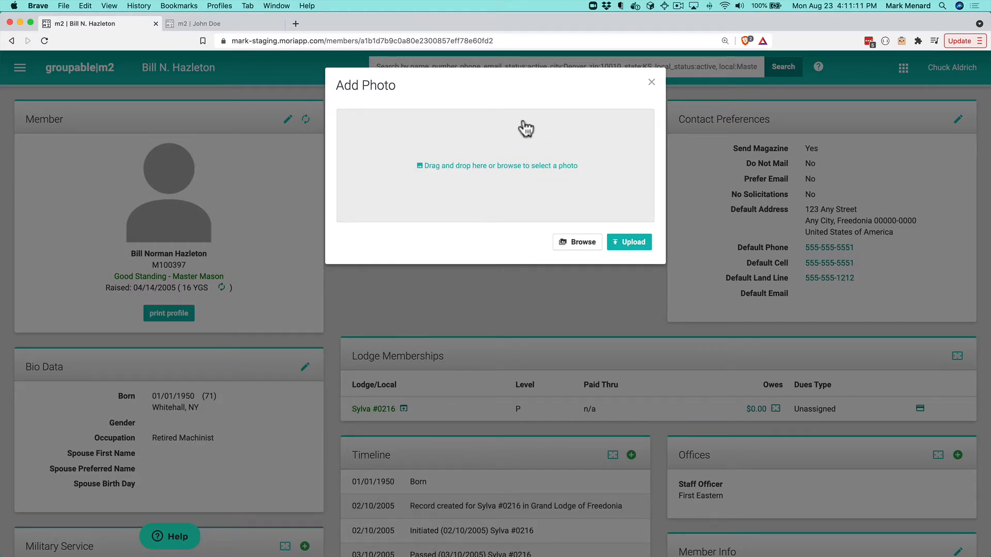
click(584, 242)
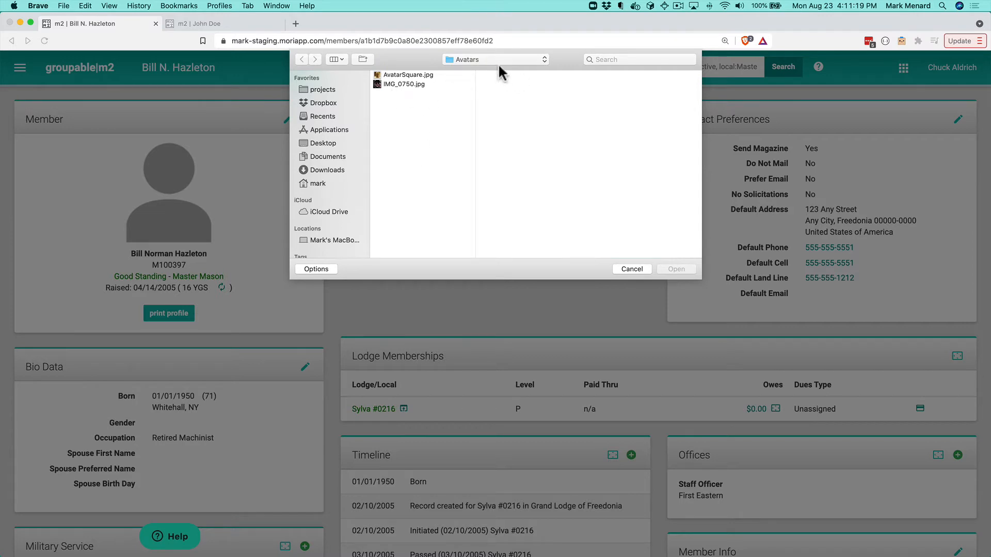
click(396, 75)
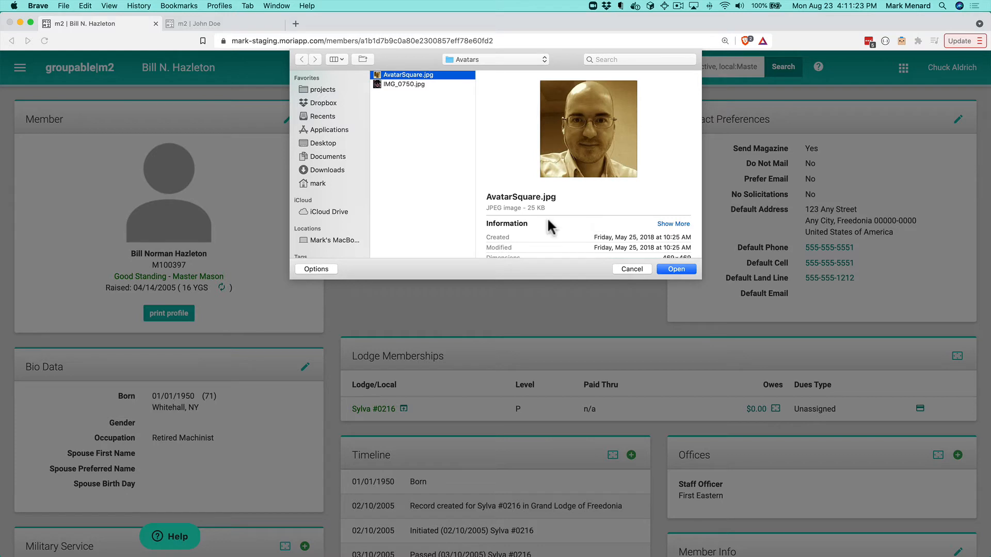
click(682, 269)
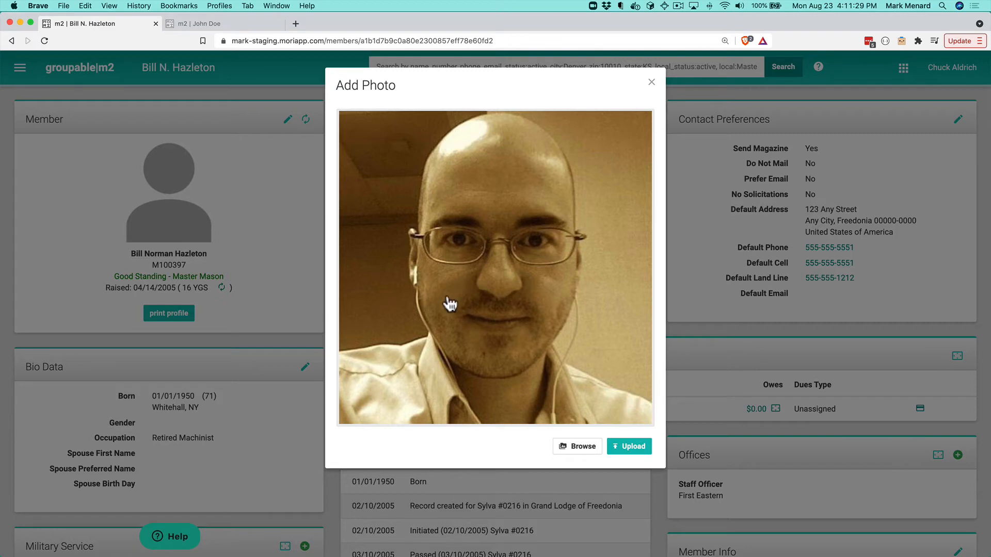
click(633, 446)
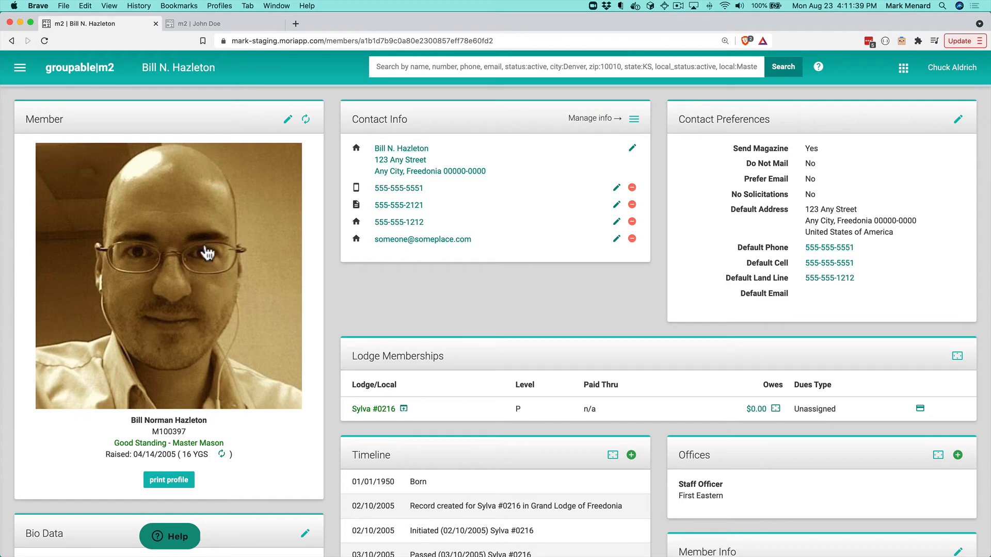
Add IMG_0750.jpg as a second photo to the member's collection.
click(208, 253)
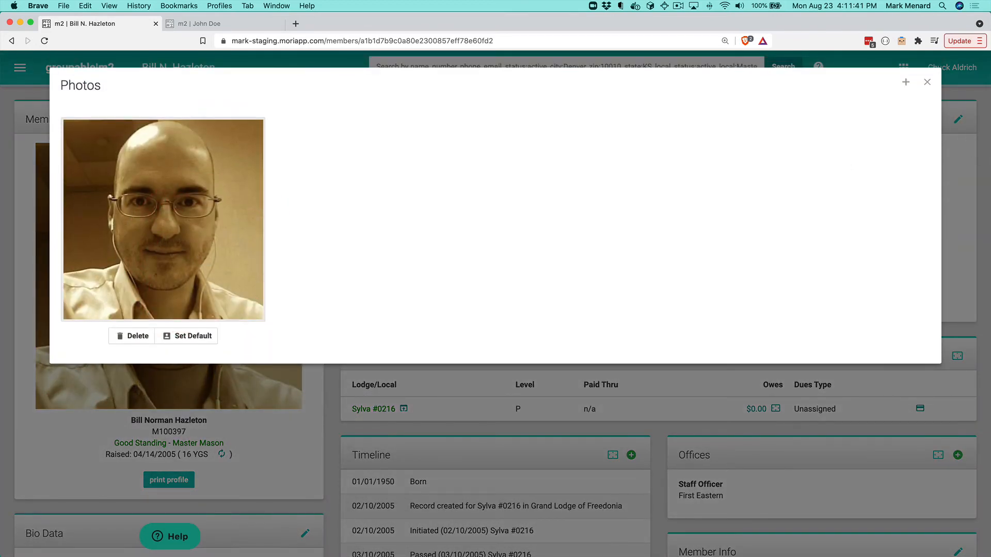
click(905, 83)
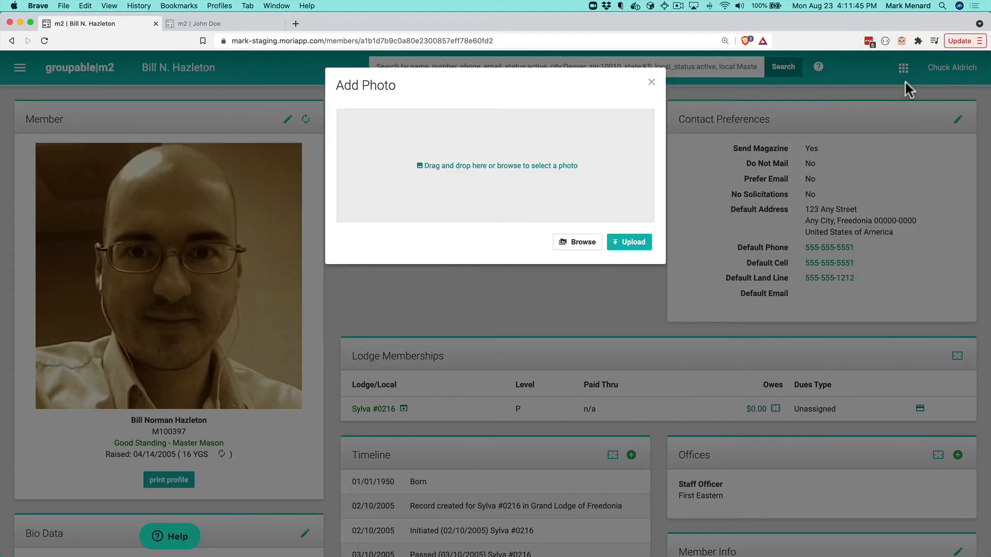
click(583, 243)
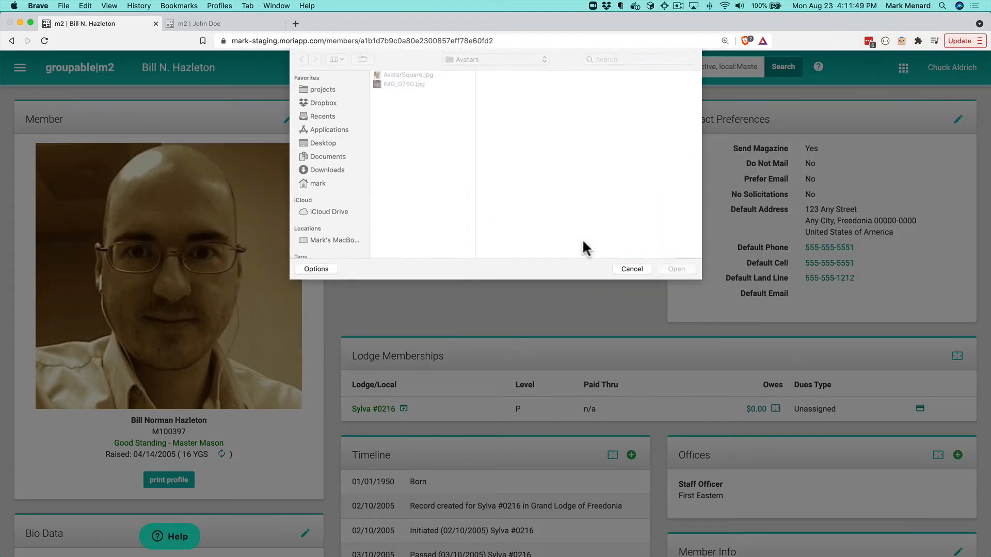
click(404, 84)
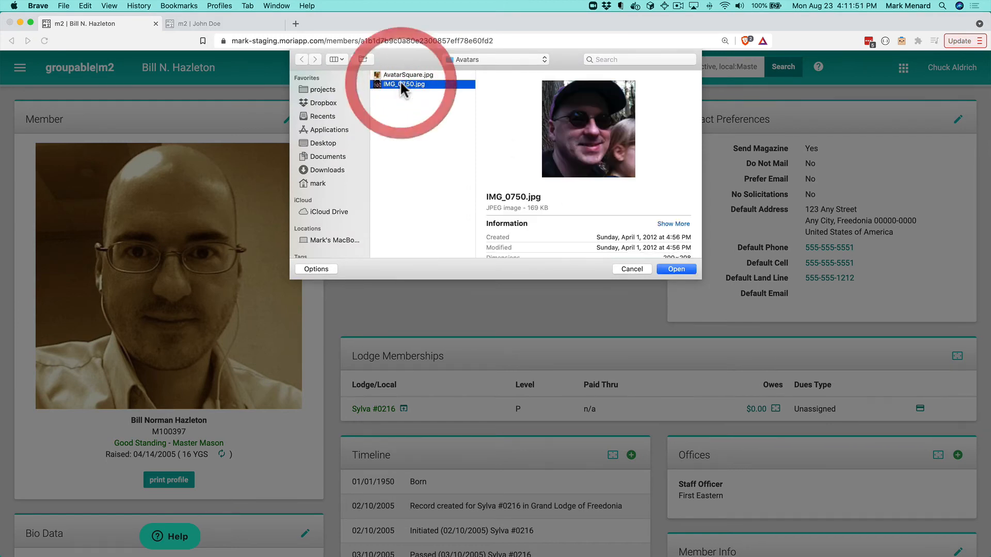
click(675, 269)
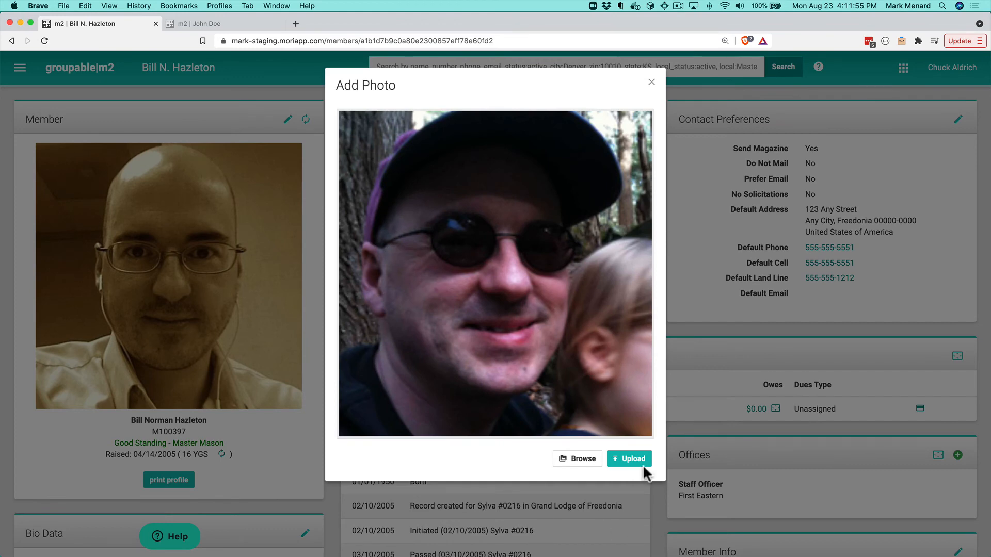
click(633, 458)
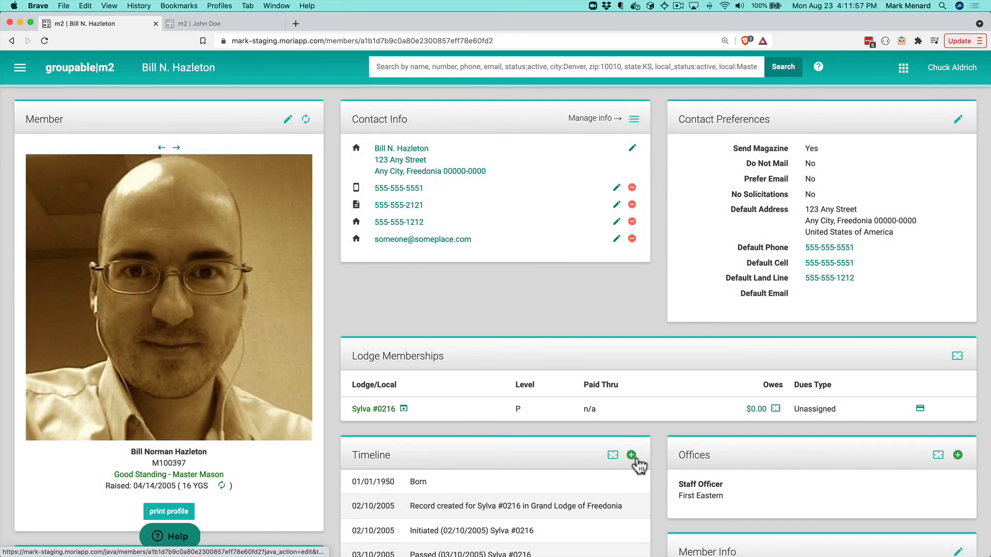
click(186, 260)
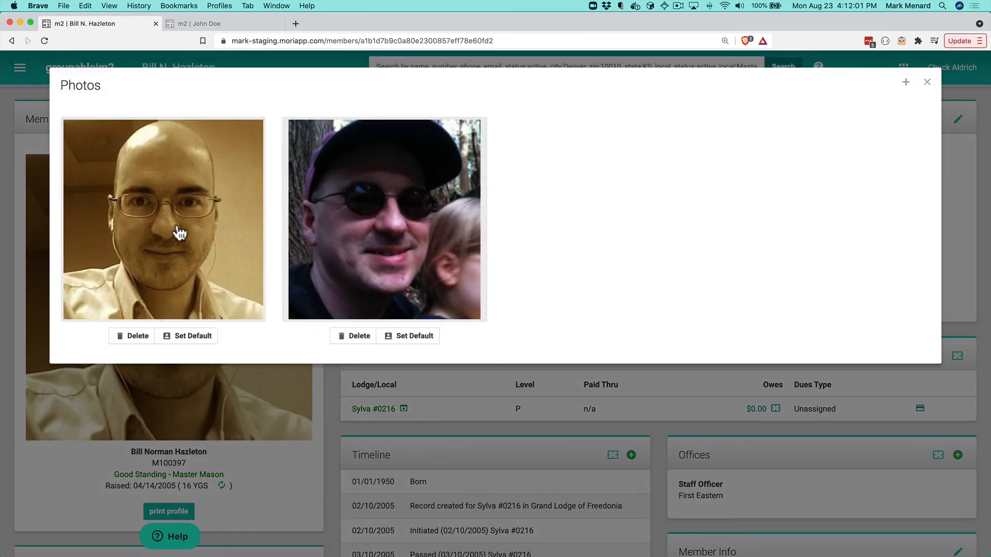
click(926, 82)
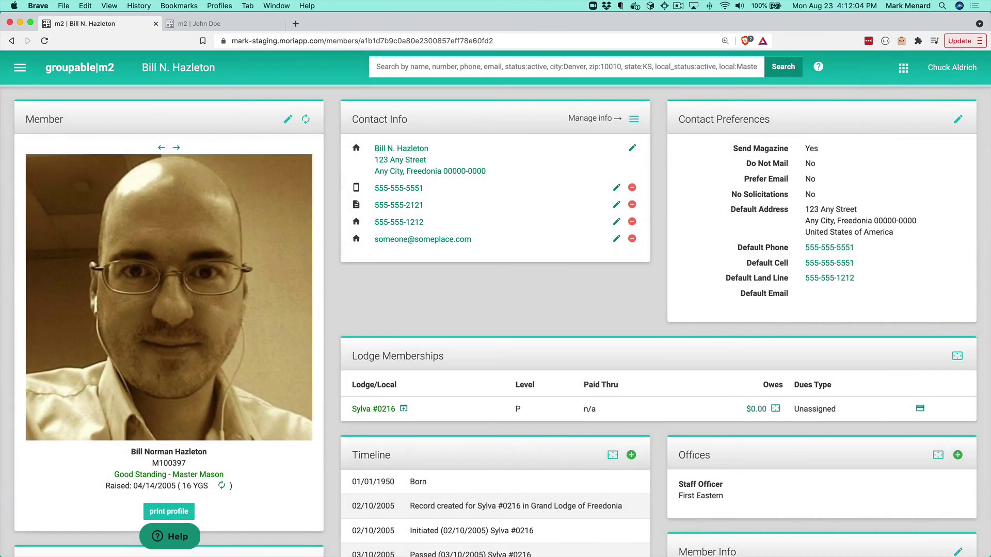
click(176, 147)
click(176, 148)
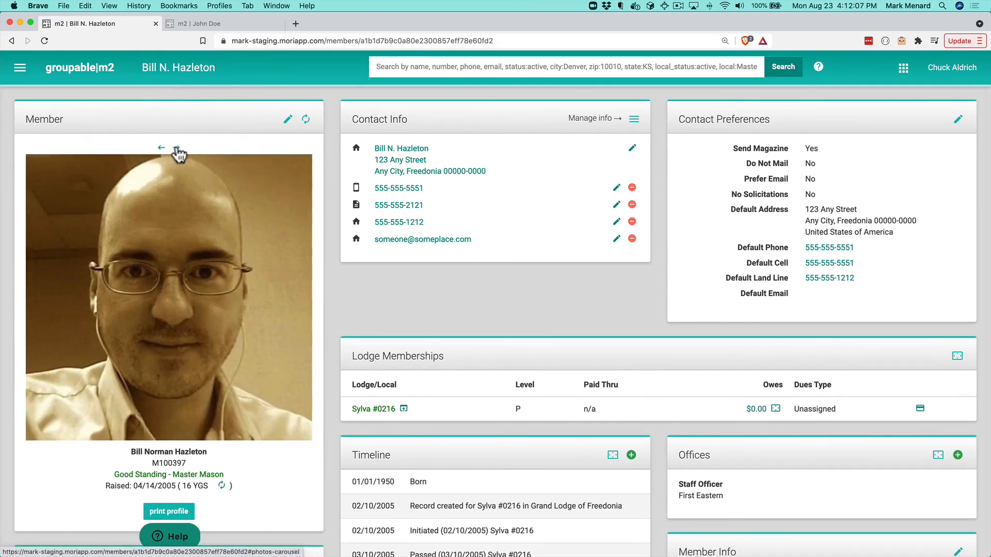
click(175, 149)
click(161, 149)
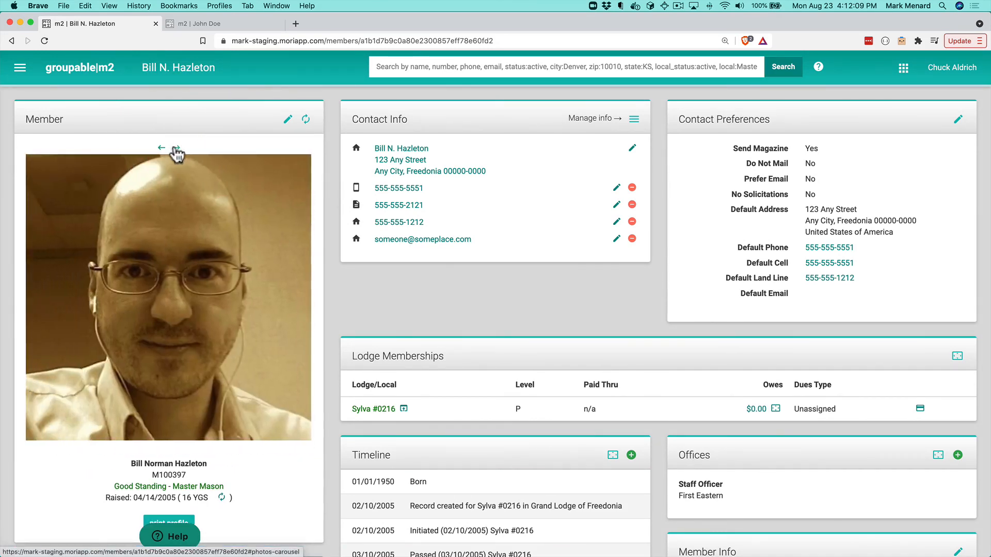